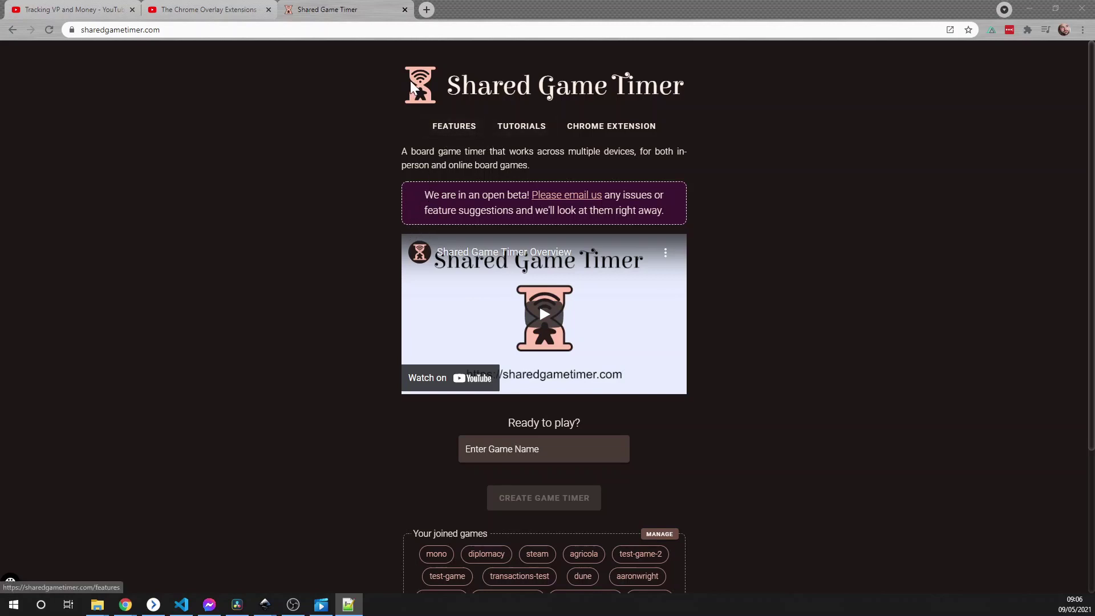
Step: Open the Chrome Extension page from the Shared Game Timer site navigation
{"action": "left_click", "coordinate": [86, 30]}
{"action": "left_click", "coordinate": [198, 85]}
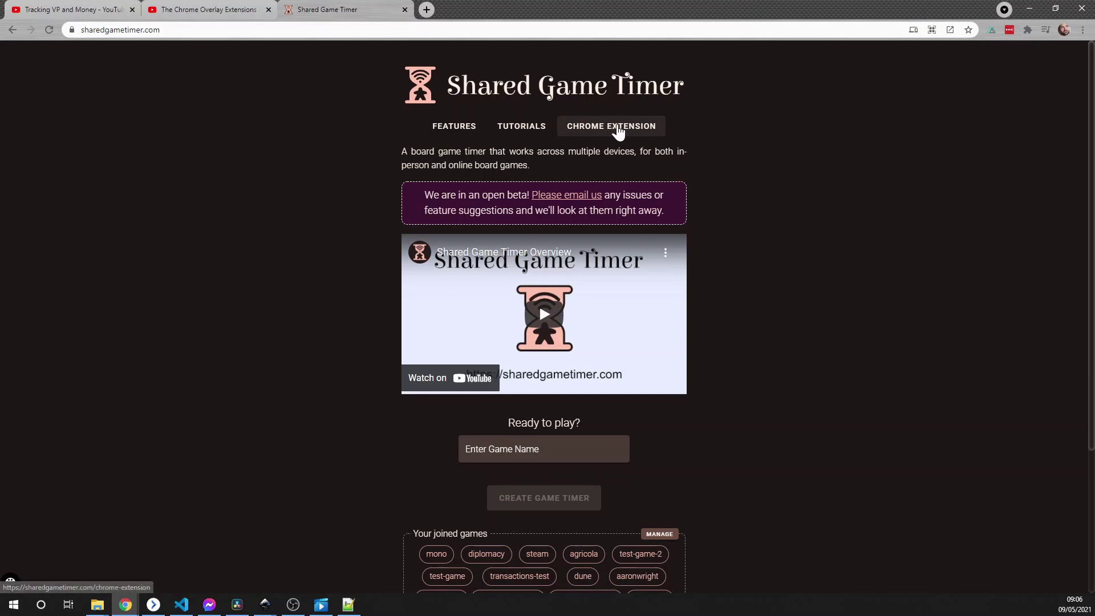
{"action": "left_click", "coordinate": [619, 132]}
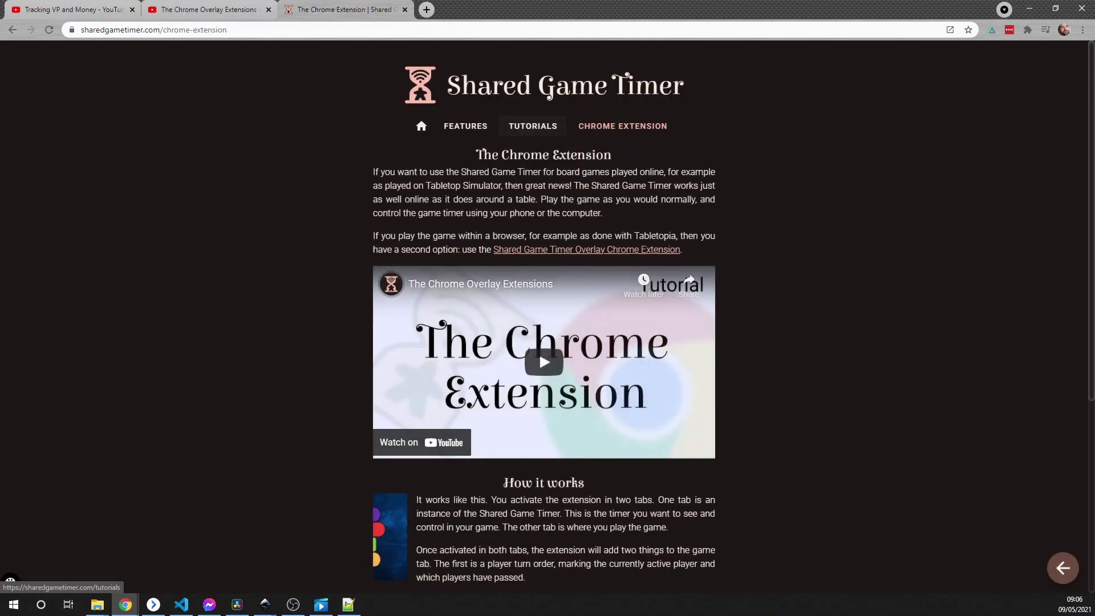
Step: Add Shared Game Timer Overlay to Chrome from its Web Store listing and confirm
{"action": "left_click", "coordinate": [603, 254]}
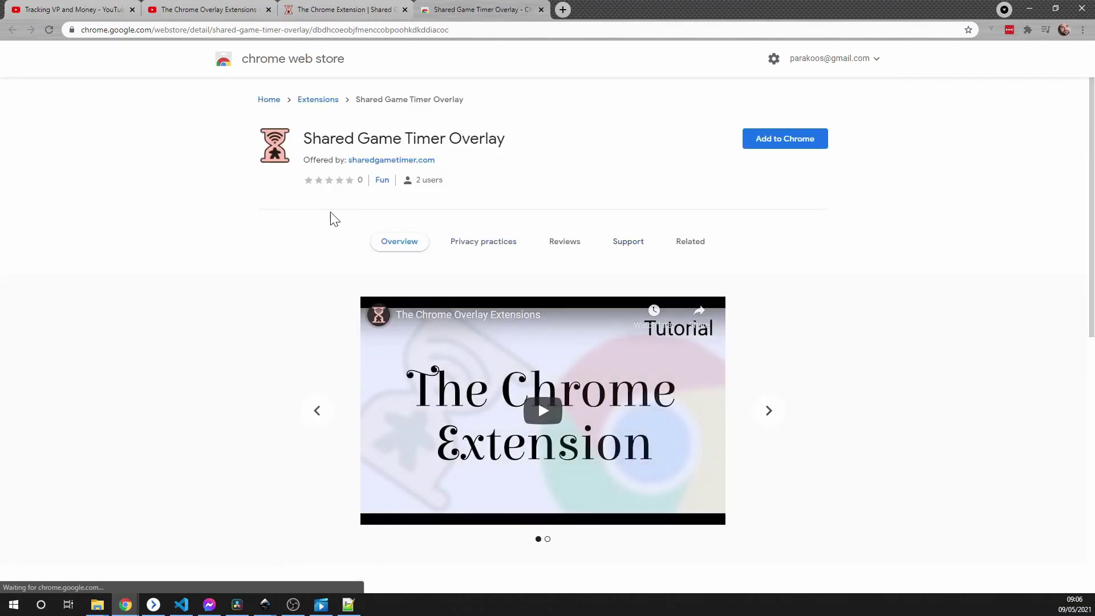
{"action": "left_click", "coordinate": [768, 147]}
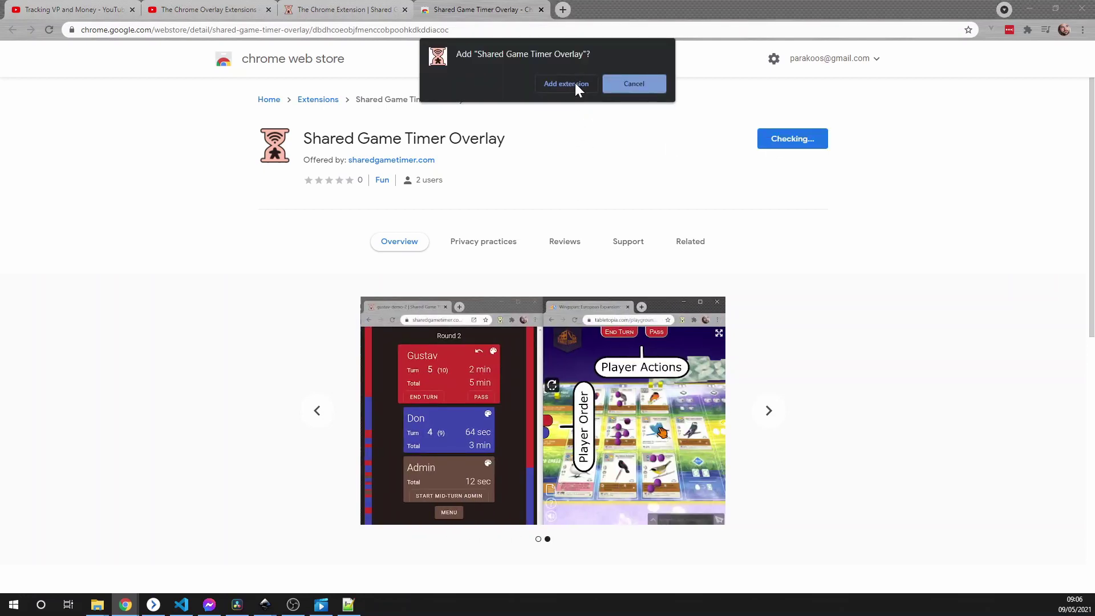
{"action": "left_click", "coordinate": [574, 84]}
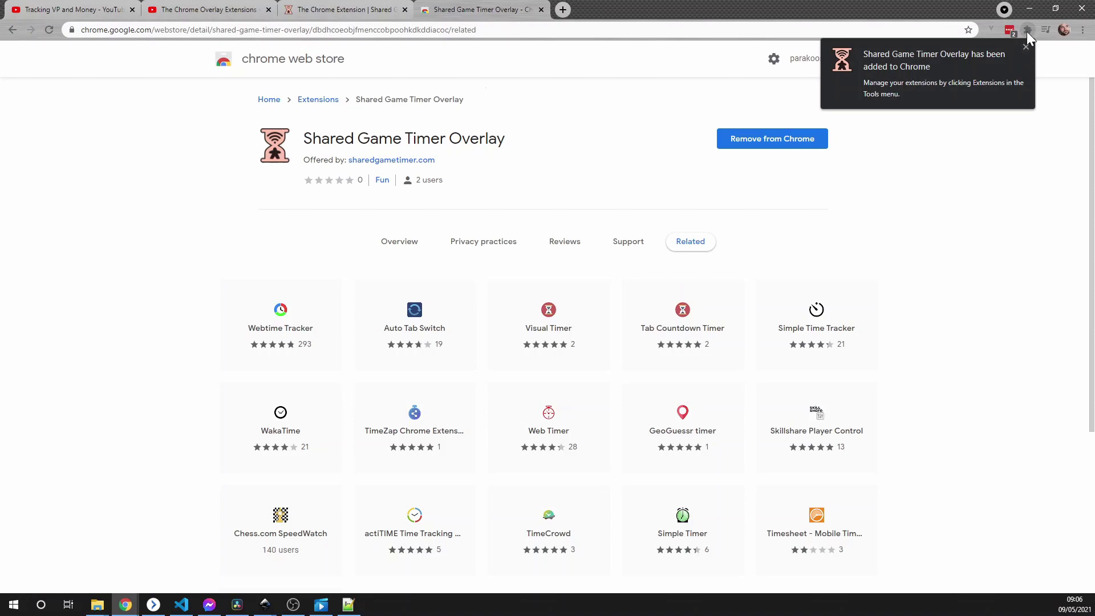
Step: Dismiss the added notification and pin Shared Game Timer Overlay in the Extensions menu
{"action": "left_click", "coordinate": [1027, 47]}
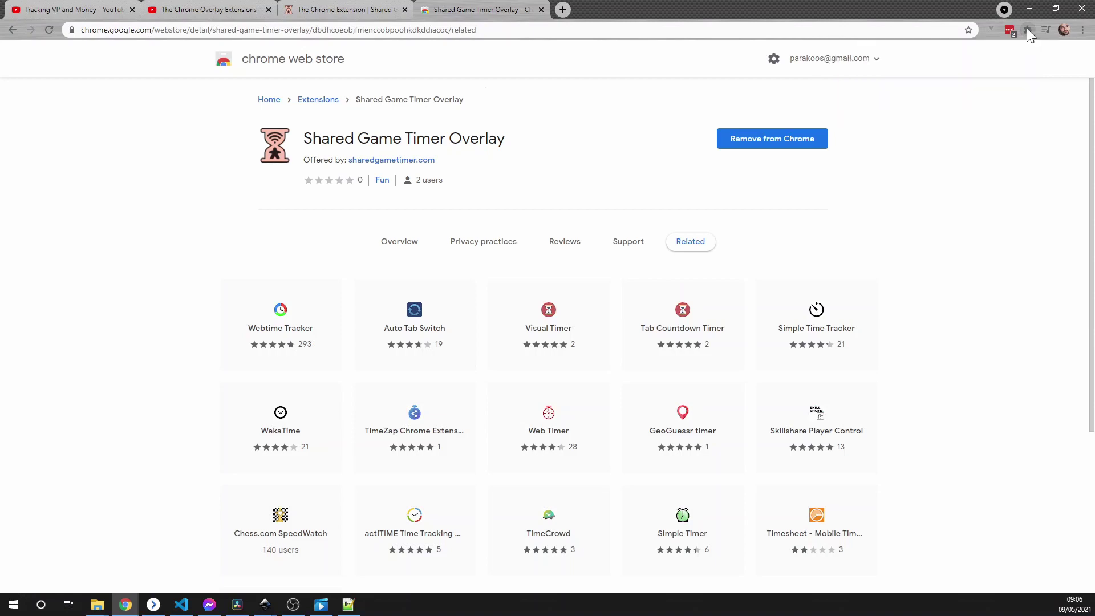
{"action": "left_click", "coordinate": [1026, 30]}
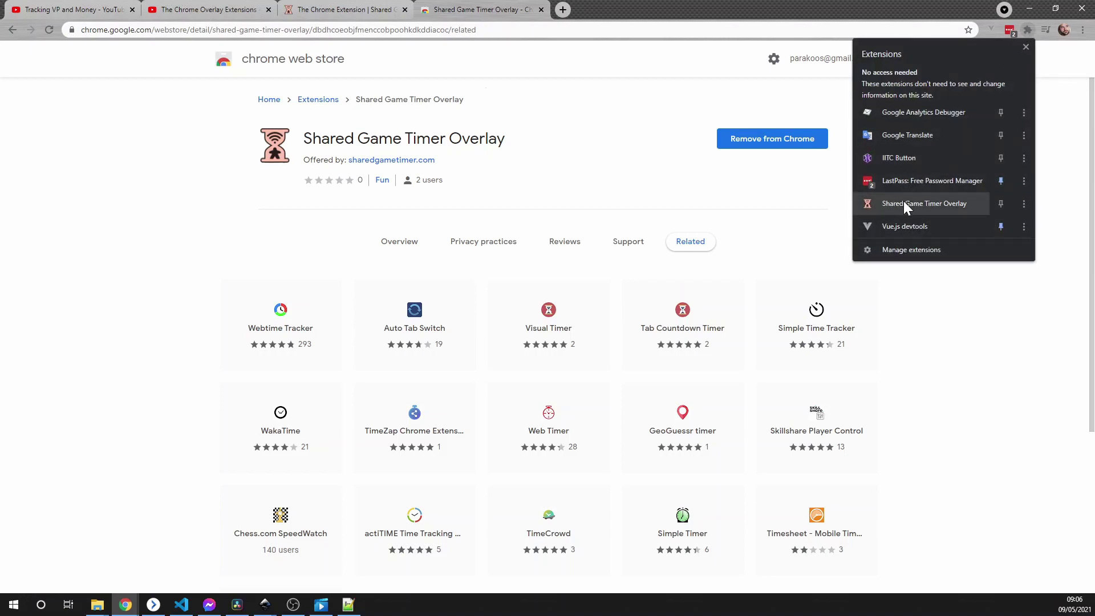
{"action": "left_click", "coordinate": [1001, 203]}
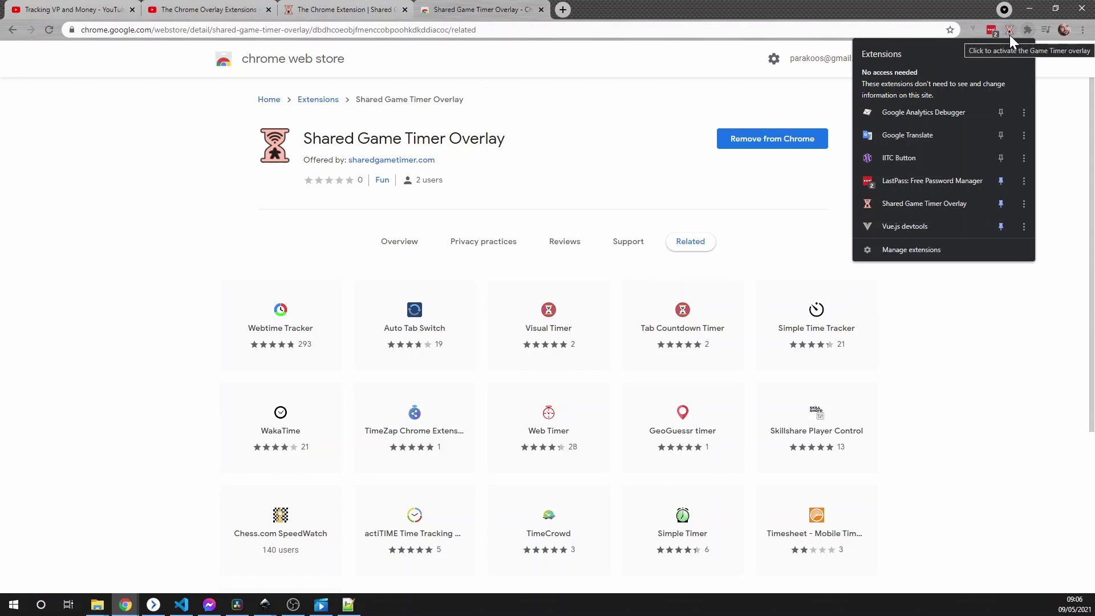
{"action": "left_click", "coordinate": [808, 234]}
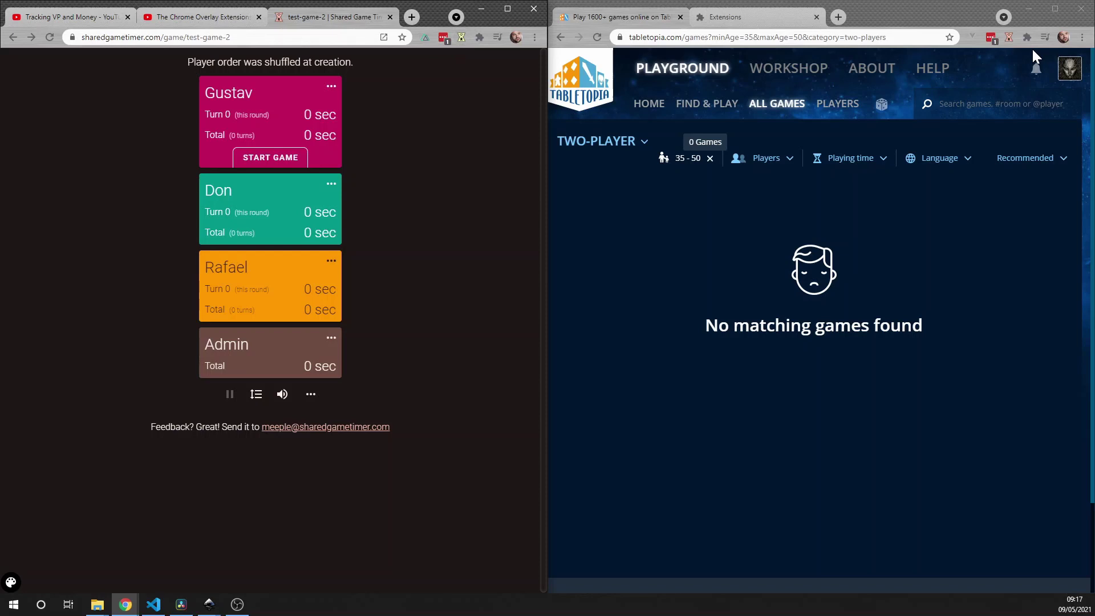
Step: Turn on the timer overlay for test-game-2 using the pinned hourglass icon on the Tabletopia tab
{"action": "left_click", "coordinate": [1008, 37]}
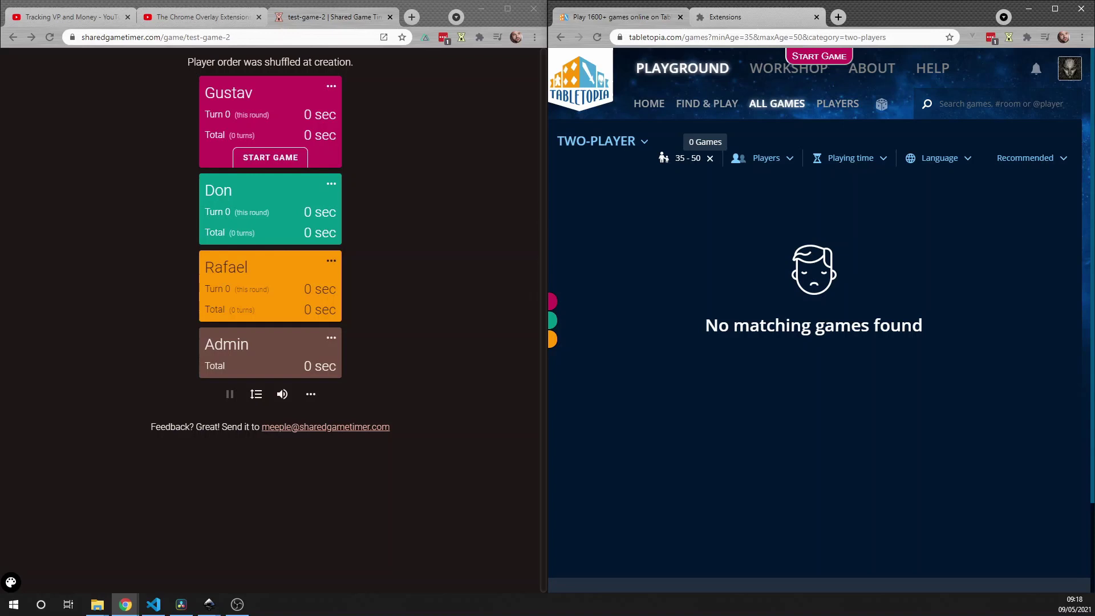
{"action": "left_click", "coordinate": [256, 393]}
{"action": "left_click_drag", "start_coordinate": [276, 293], "coordinate": [279, 324]}
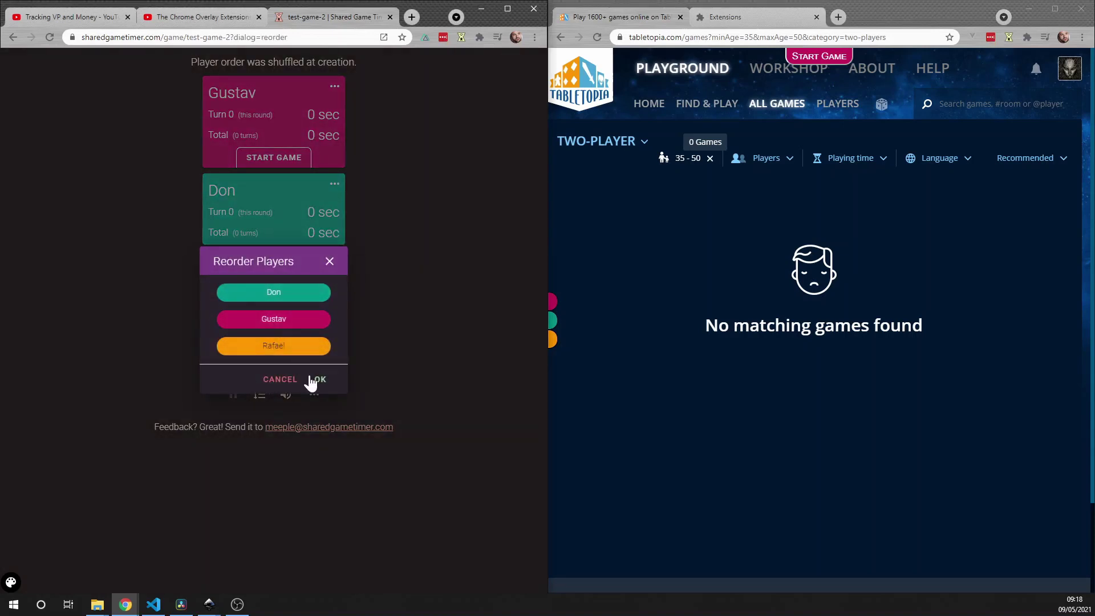
{"action": "left_click", "coordinate": [318, 379]}
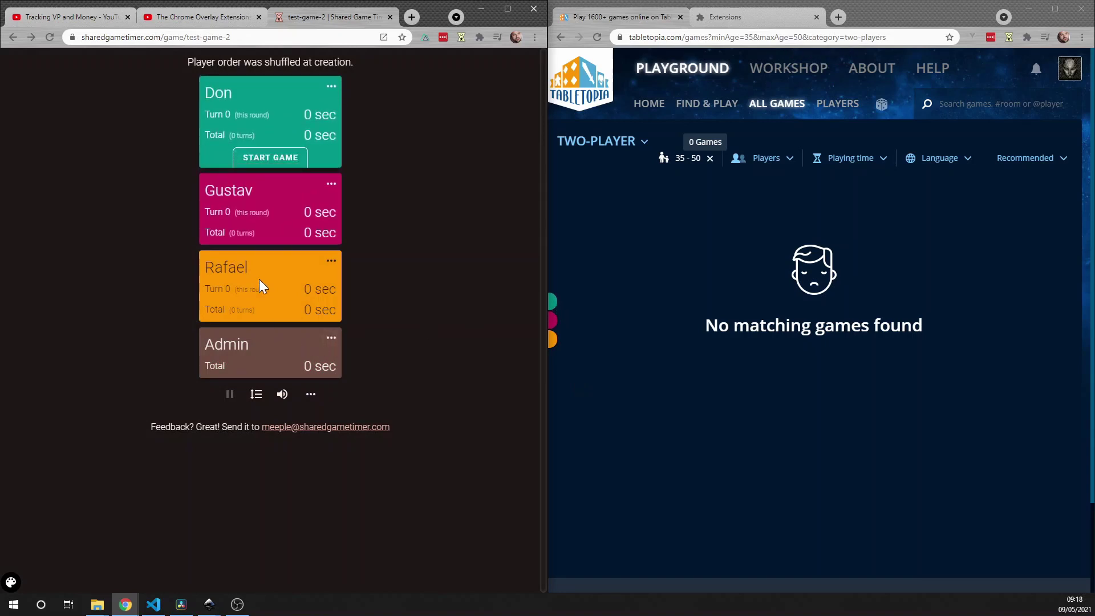
{"action": "left_click", "coordinate": [256, 394]}
{"action": "left_click_drag", "start_coordinate": [269, 318], "coordinate": [265, 289]}
{"action": "left_click", "coordinate": [320, 379]}
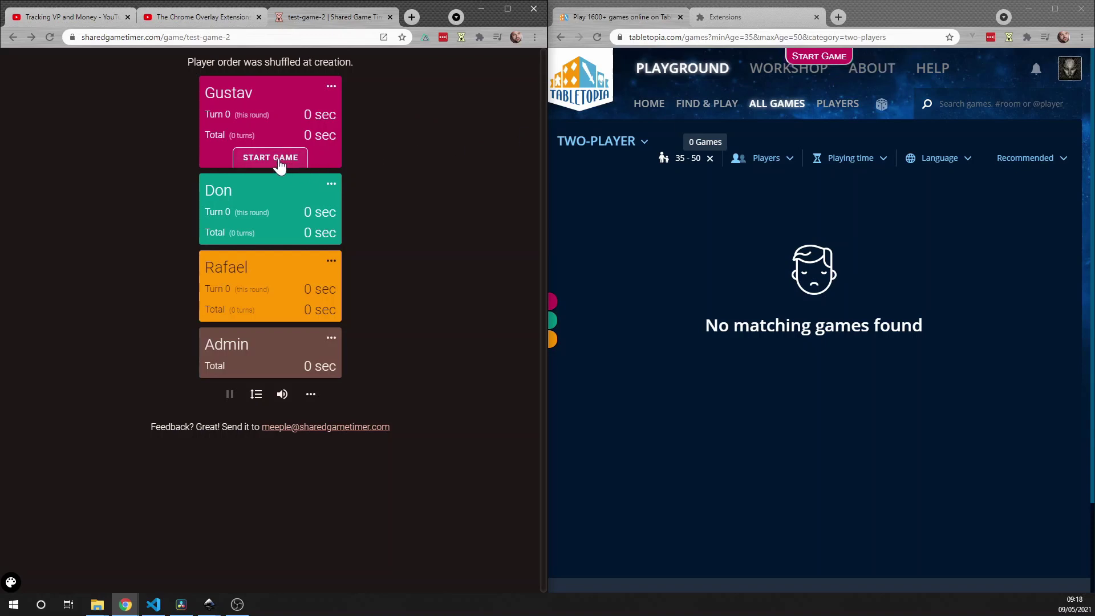
Step: Start the game on Gustav's turn, then end Gustav's, Don's and Rafael's turns
{"action": "left_click", "coordinate": [805, 64]}
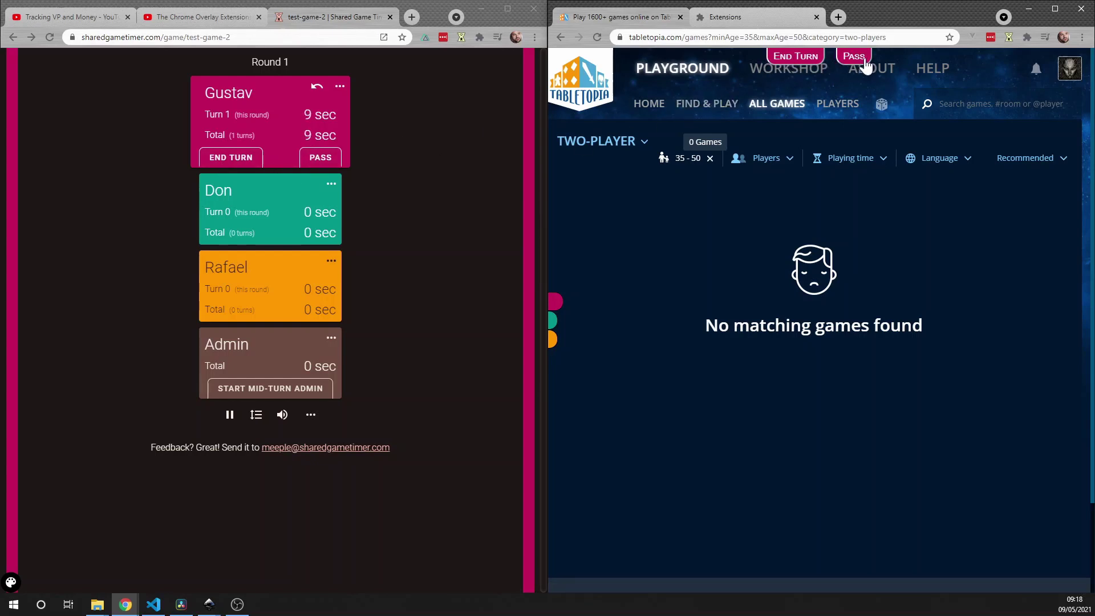
{"action": "left_click", "coordinate": [810, 61]}
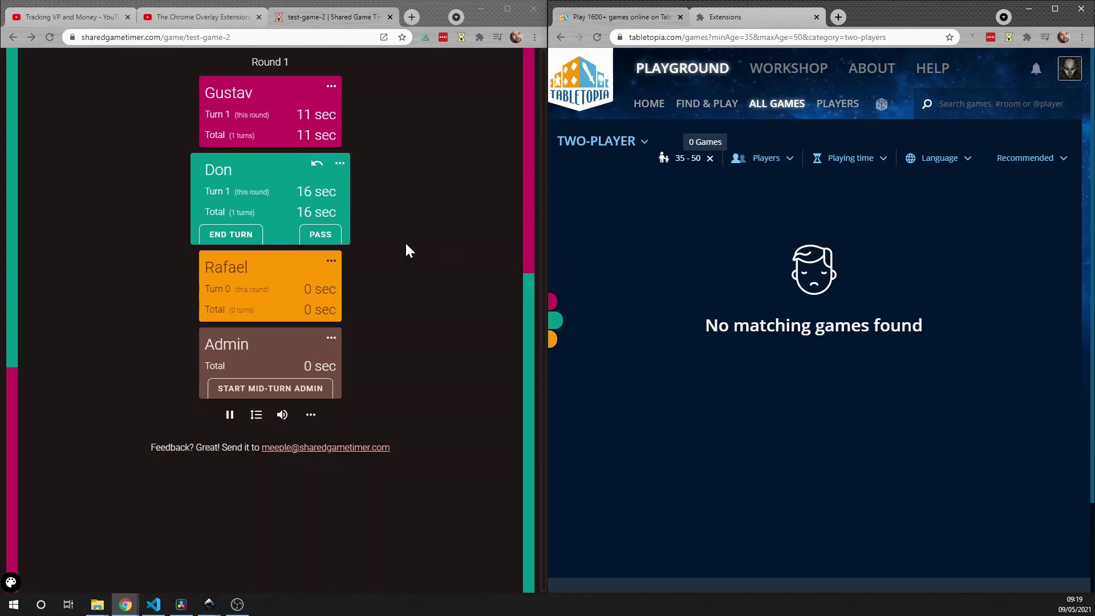
{"action": "left_click", "coordinate": [388, 243]}
{"action": "left_click", "coordinate": [222, 242]}
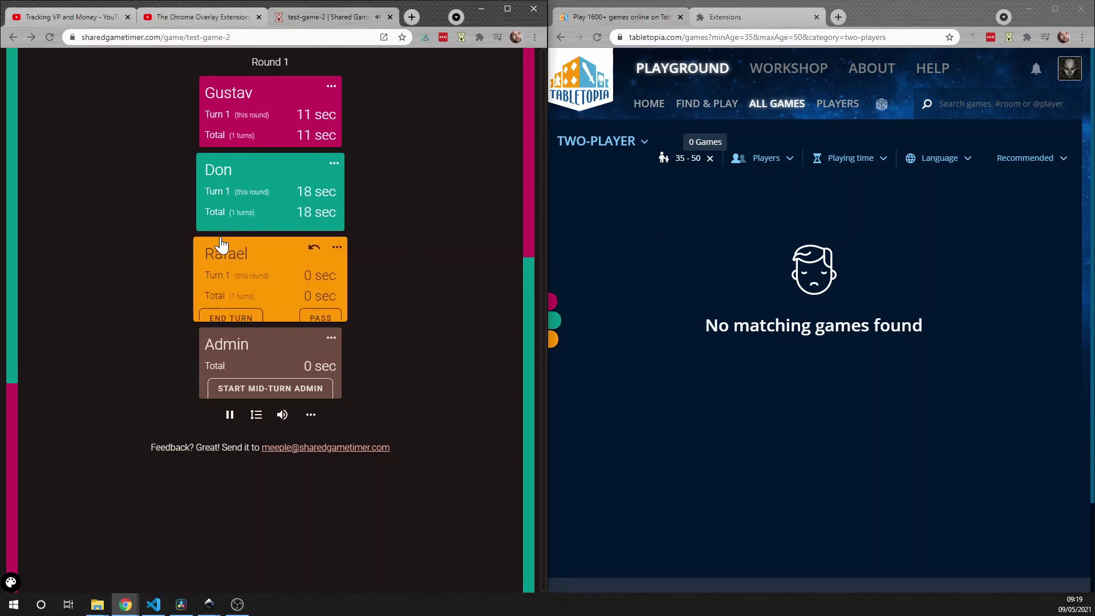
{"action": "left_click", "coordinate": [240, 313]}
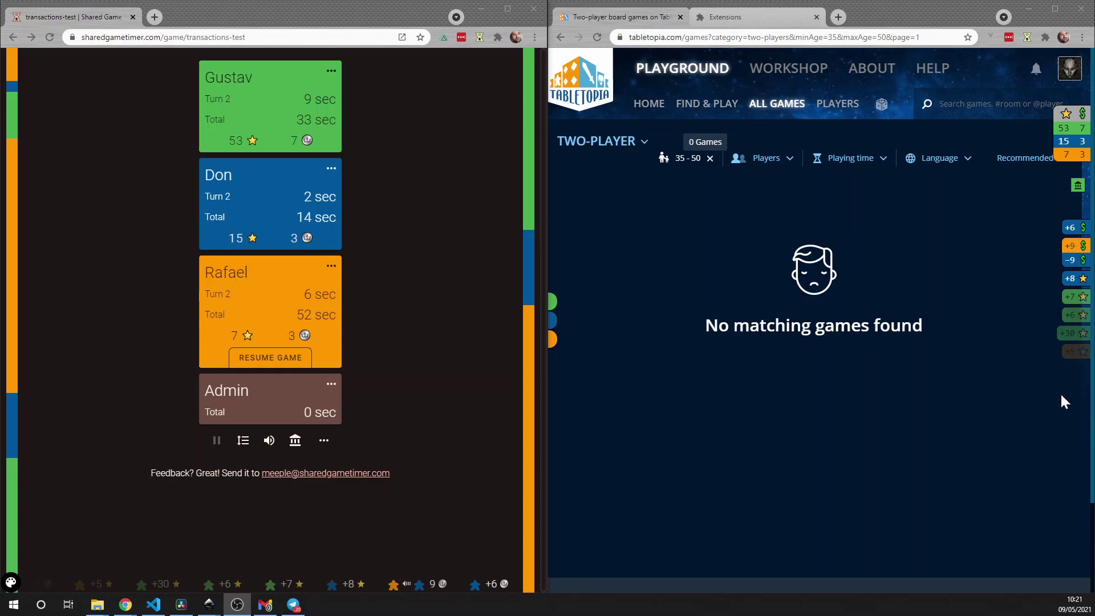
Step: Expand the overlay's bank panel to show the transaction form for transactions-test
{"action": "left_click", "coordinate": [1077, 193]}
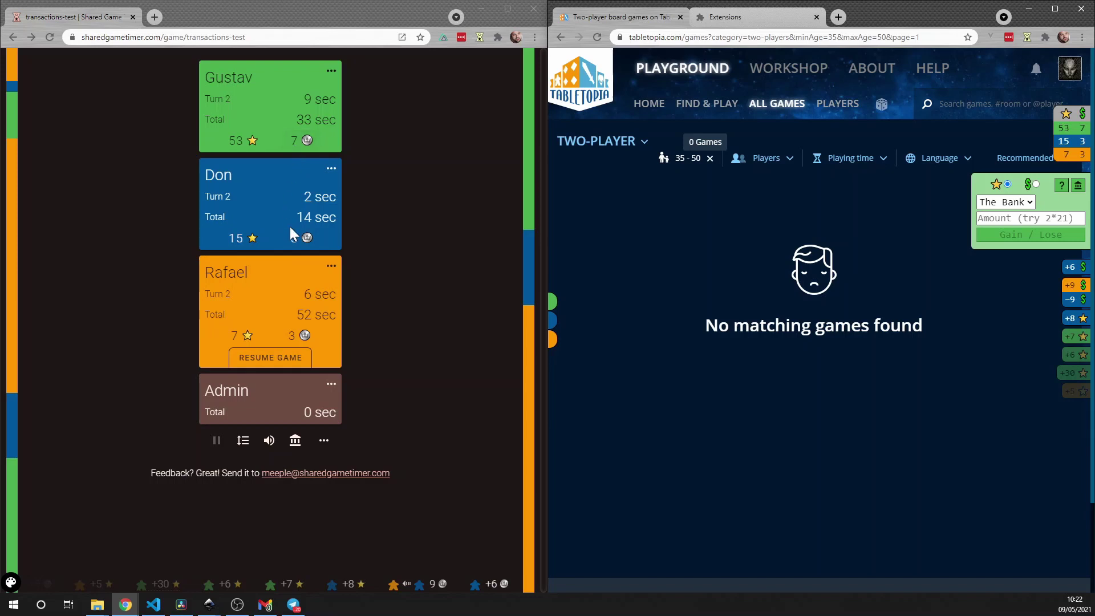
{"action": "left_click", "coordinate": [299, 240]}
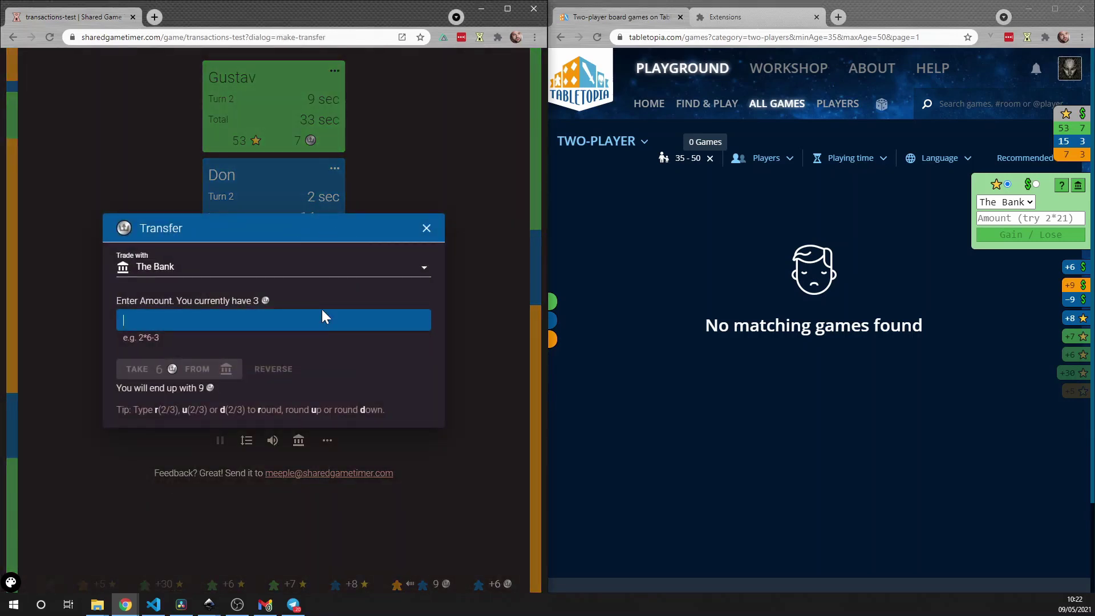
{"action": "left_click", "coordinate": [426, 228]}
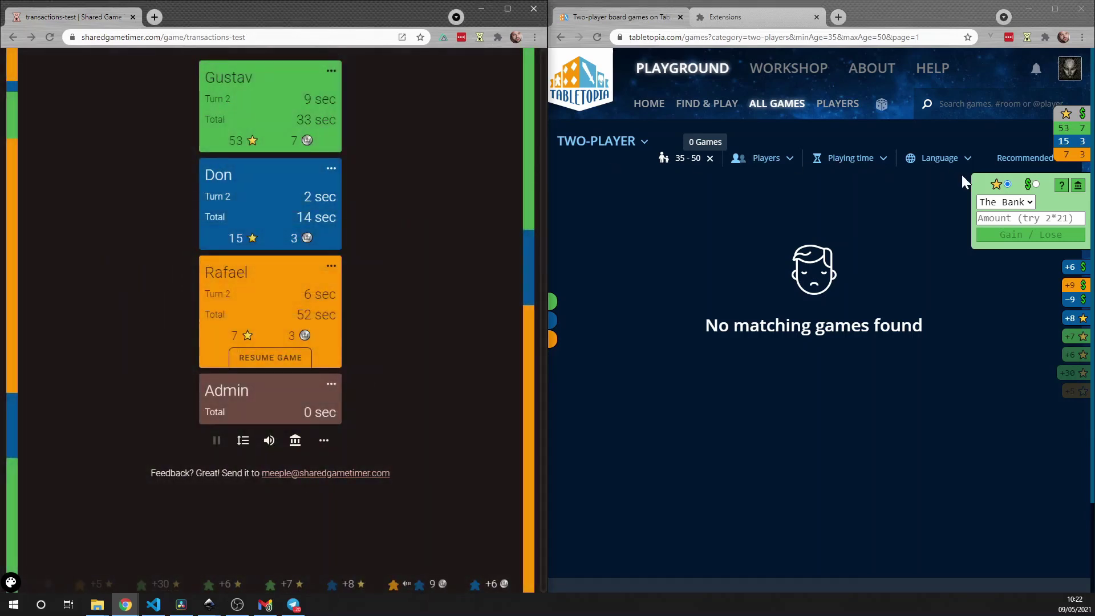
{"action": "left_click", "coordinate": [1035, 184]}
Step: Give Gustav 26 victory points from The Bank using an amount expression
{"action": "left_click", "coordinate": [1007, 185]}
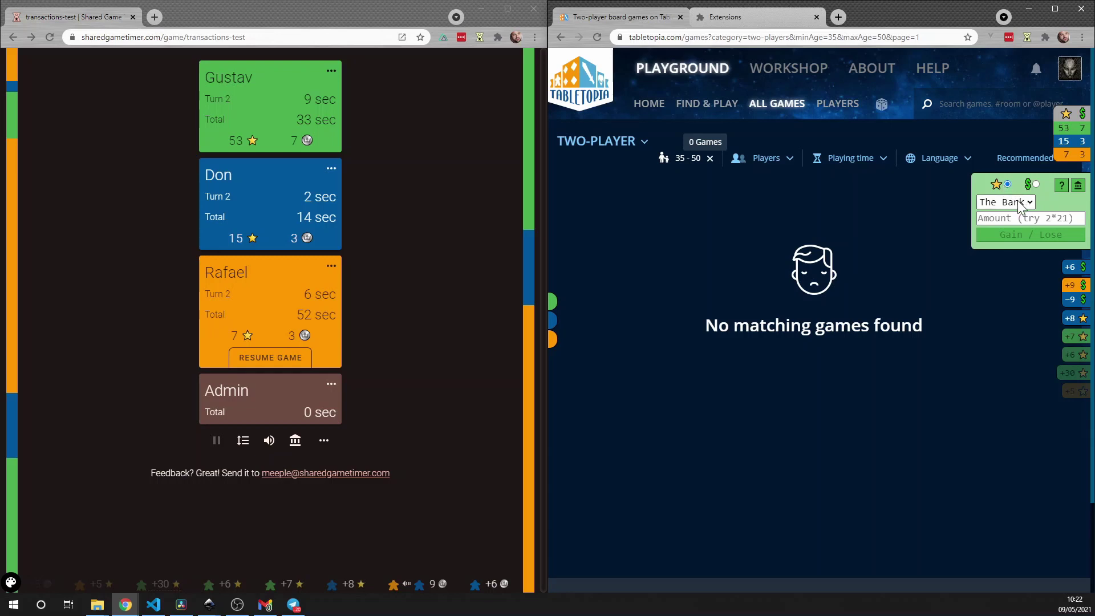
{"action": "left_click", "coordinate": [1019, 203]}
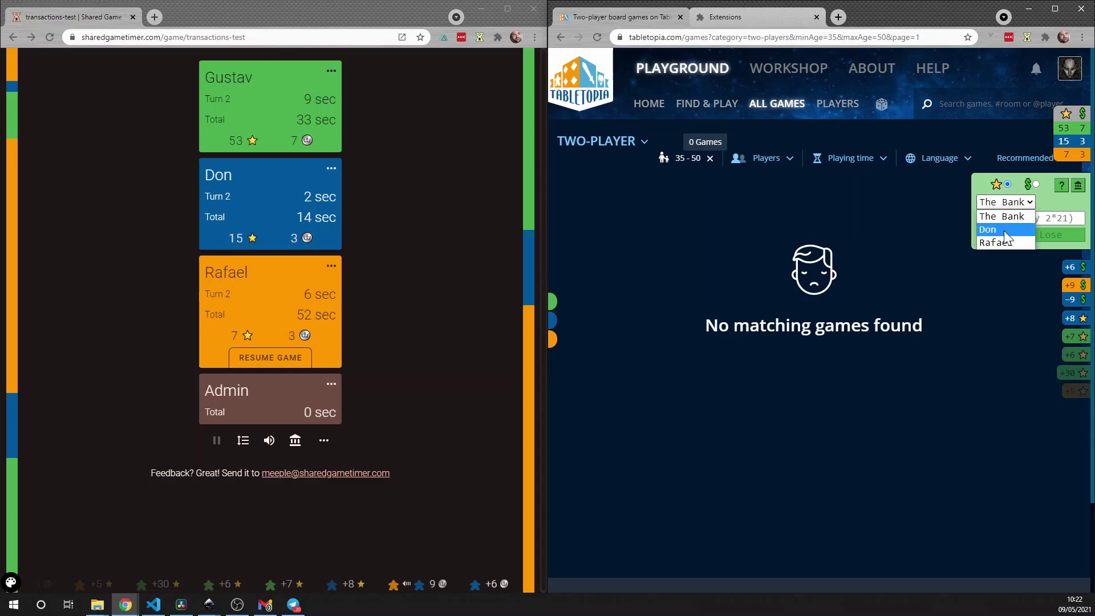
{"action": "left_click", "coordinate": [1004, 215]}
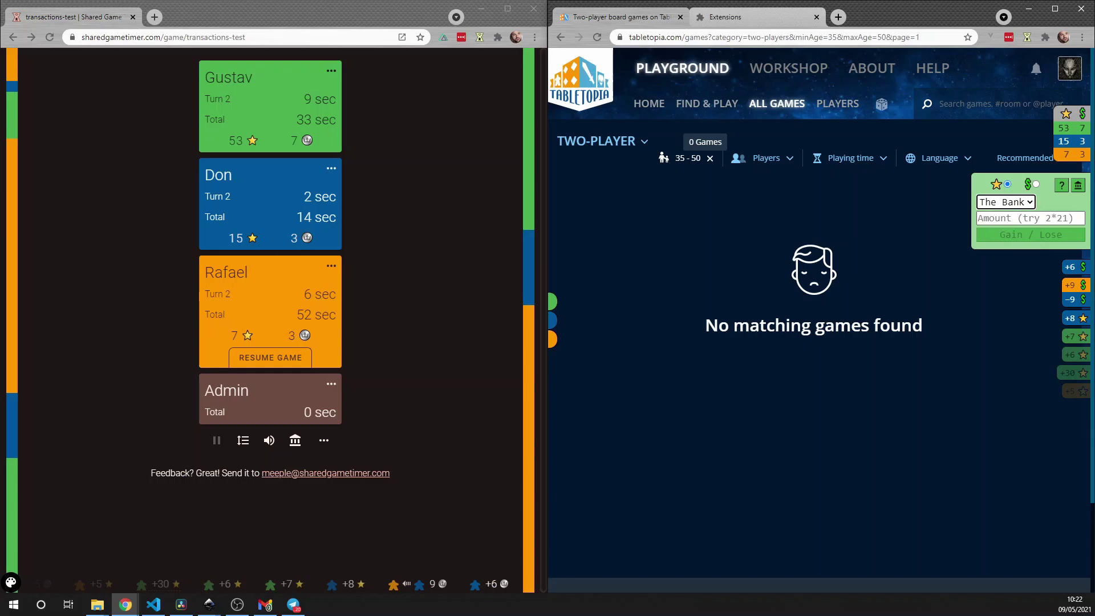
{"action": "type", "text": "5"}
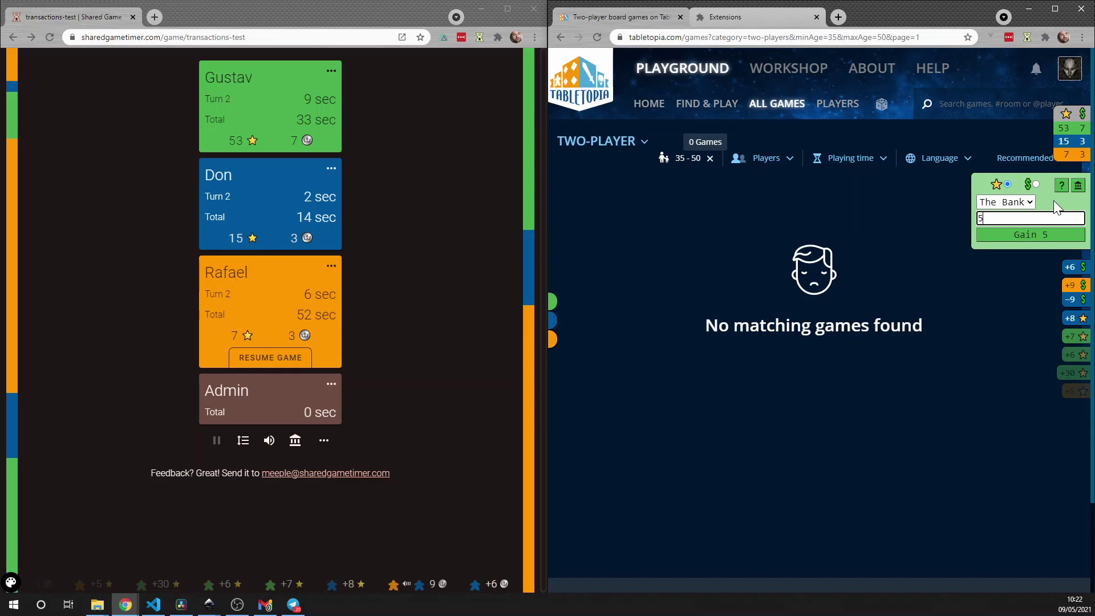
{"action": "type", "text": "-"}
{"action": "key", "text": "BackSpace"}
{"action": "type", "text": "*6-4"}
{"action": "left_click", "coordinate": [1037, 235]}
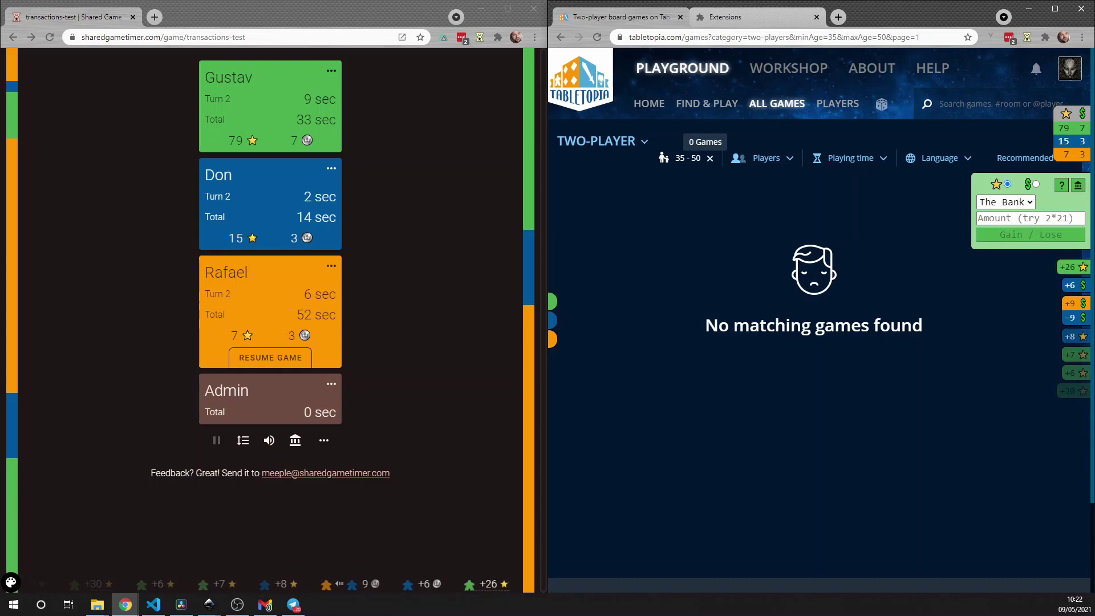
Step: Give Gustav 7 more victory points, then take 9 away, leaving him at 77
{"action": "key", "text": "shift+Tab"}
{"action": "type", "text": "7"}
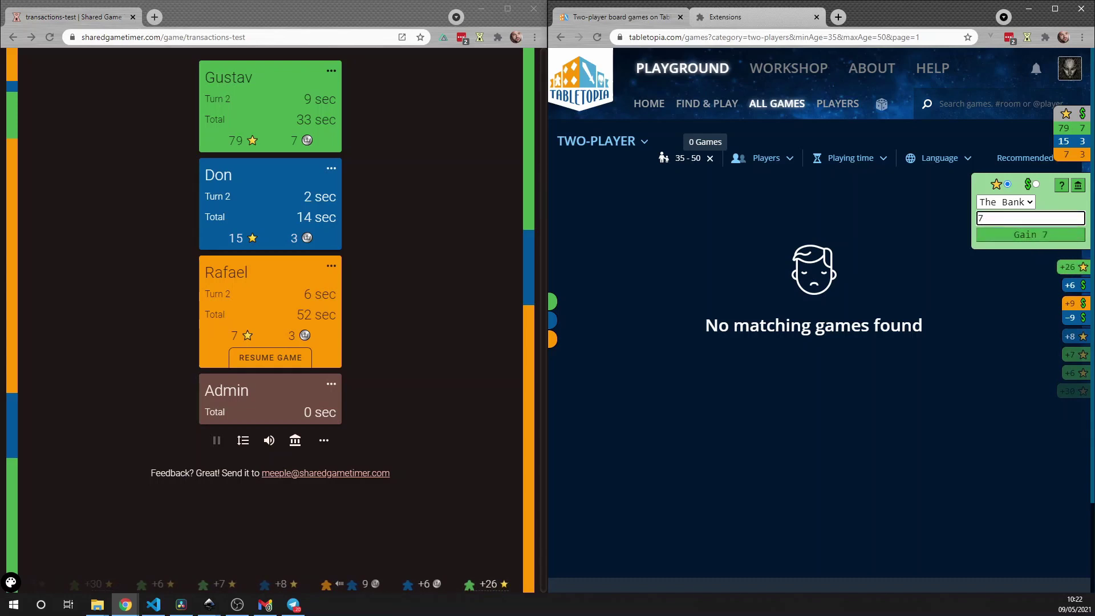
{"action": "key", "text": "Return"}
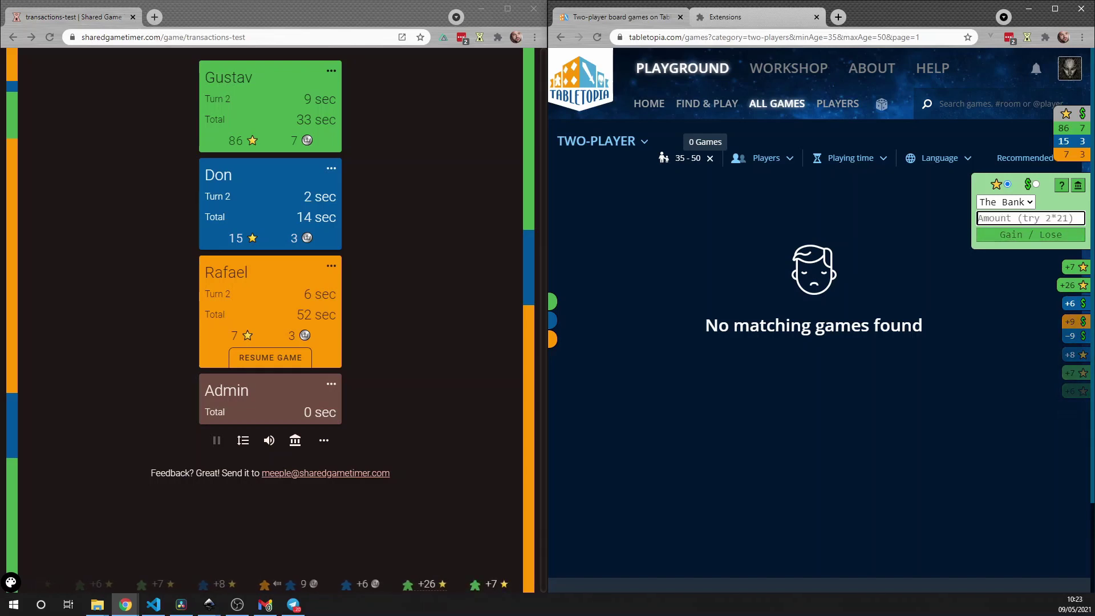
{"action": "type", "text": "-9"}
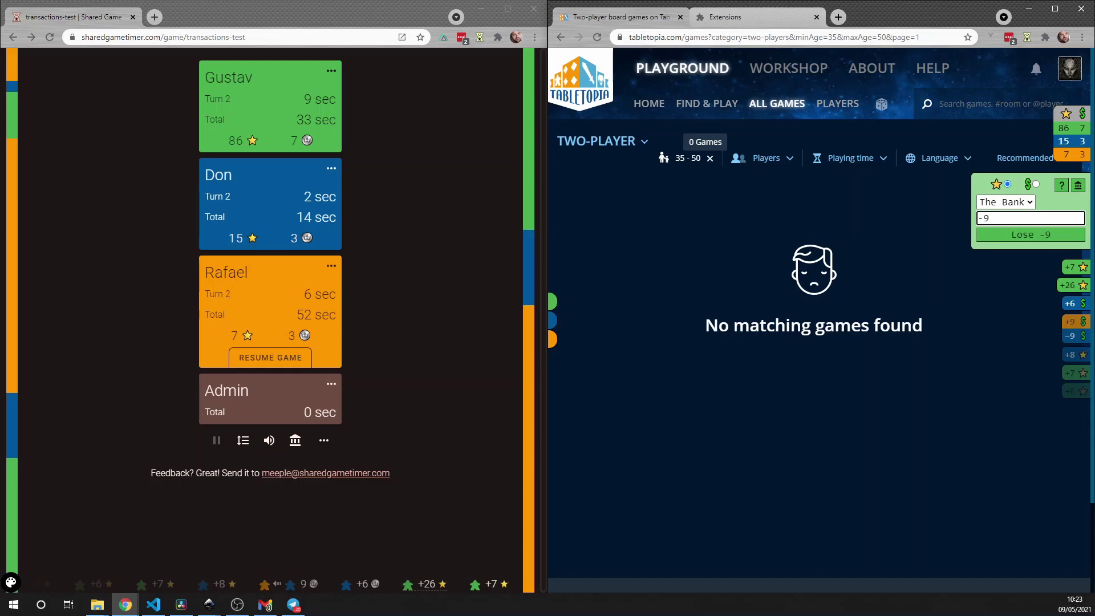
{"action": "key", "text": "Return"}
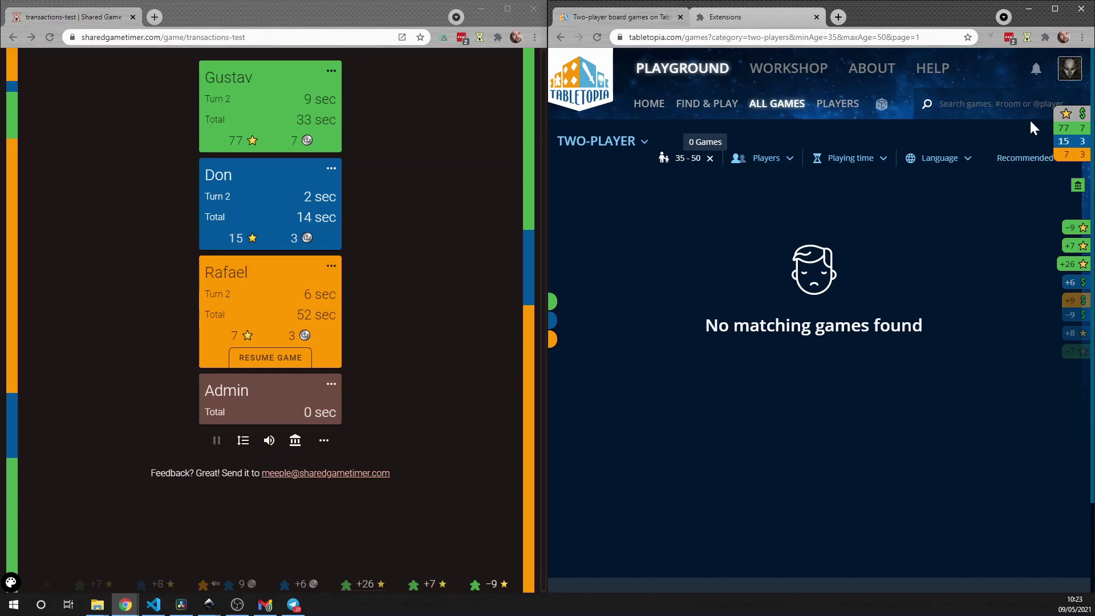
{"action": "right_click", "coordinate": [1025, 35]}
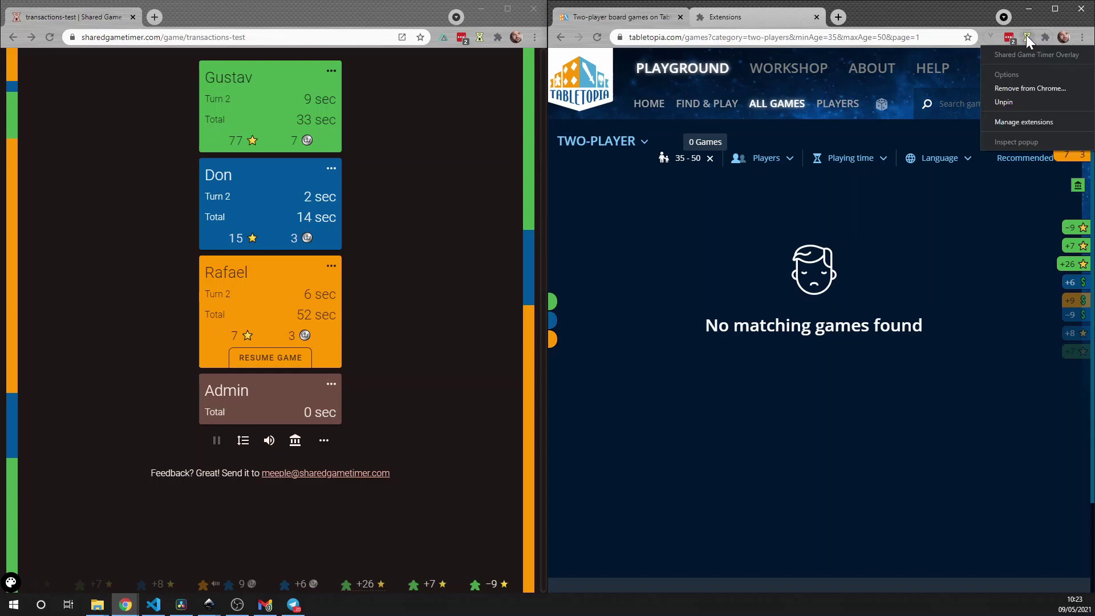
{"action": "left_click", "coordinate": [1045, 121]}
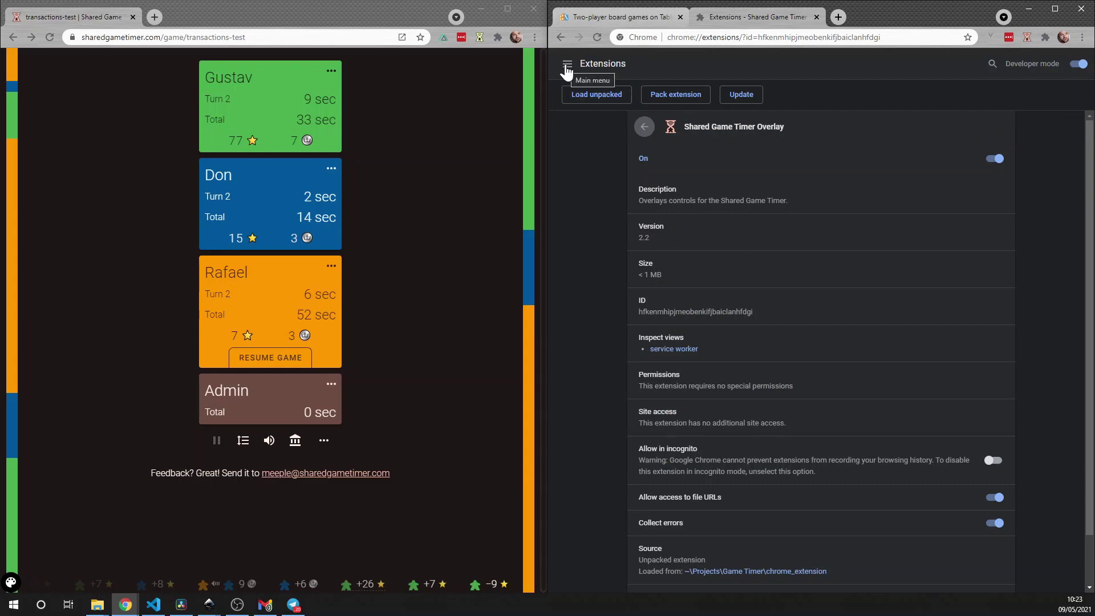
{"action": "left_click", "coordinate": [566, 67]}
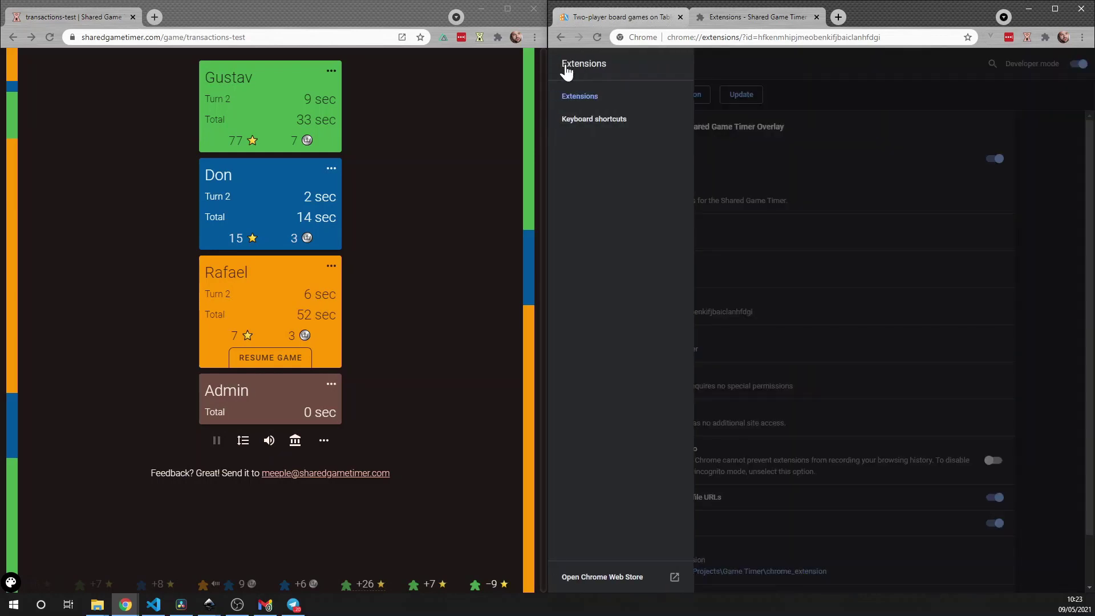
{"action": "left_click", "coordinate": [581, 121]}
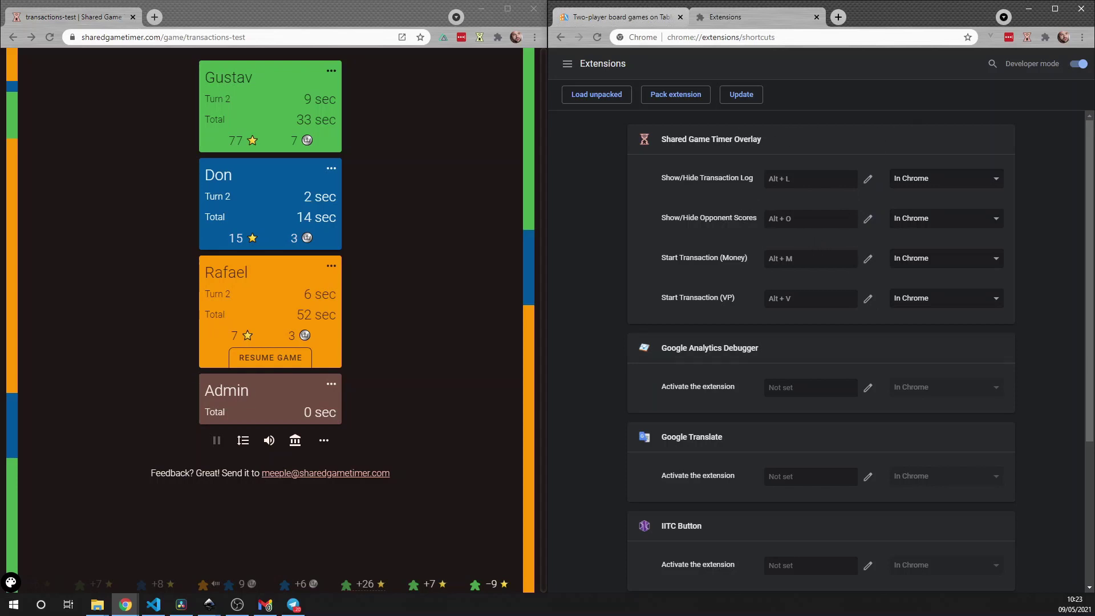
{"action": "left_click", "coordinate": [613, 19]}
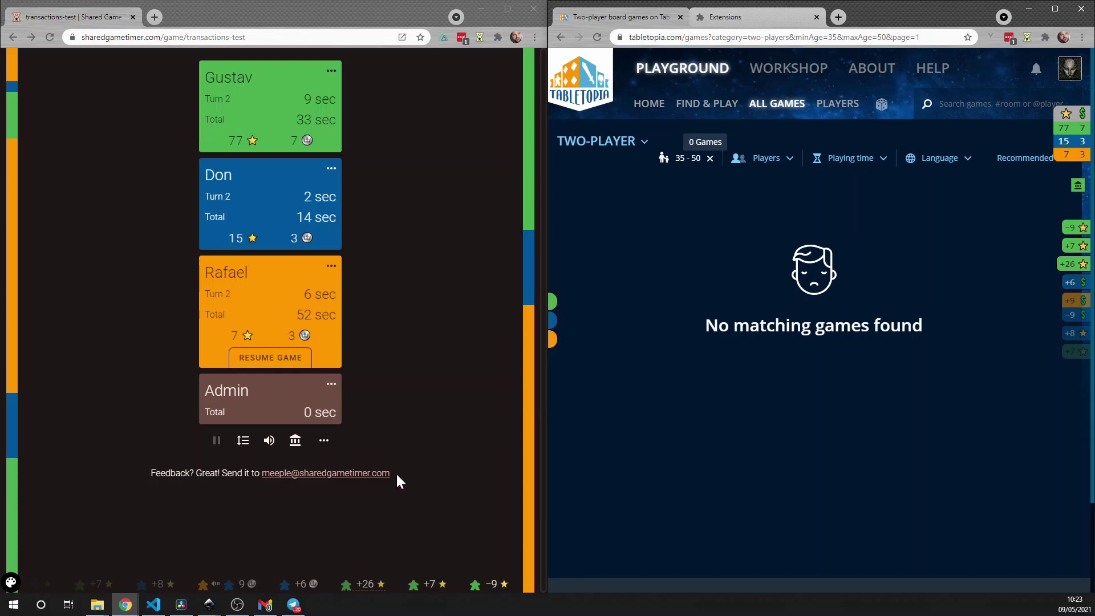
{"action": "left_click_drag", "start_coordinate": [396, 472], "coordinate": [262, 474]}
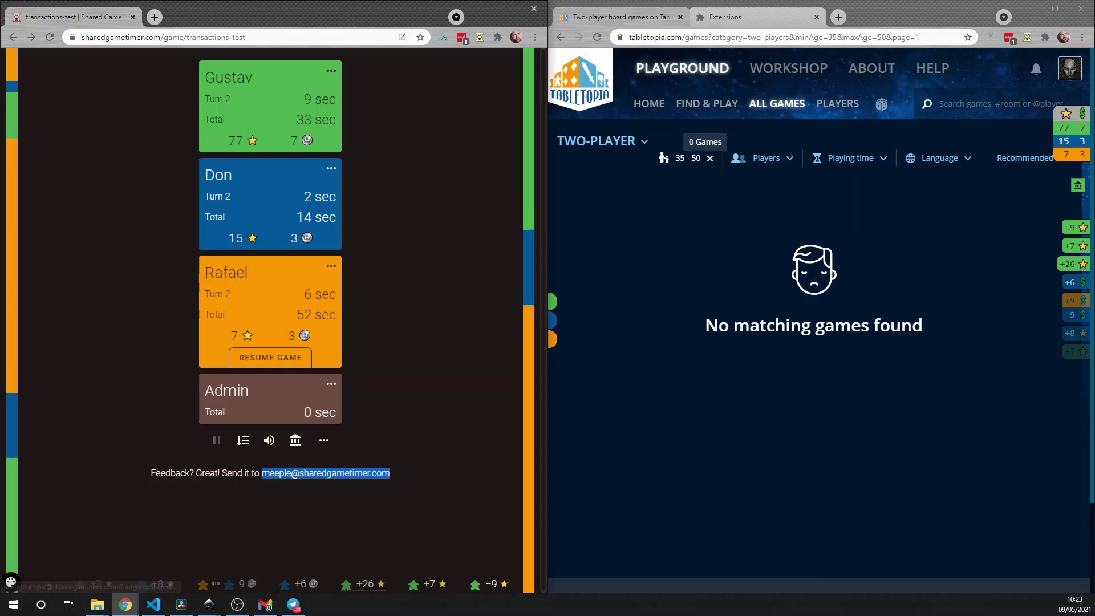
{"action": "left_click", "coordinate": [300, 513]}
{"action": "left_click_drag", "start_coordinate": [155, 472], "coordinate": [412, 479]}
{"action": "left_click", "coordinate": [427, 472]}
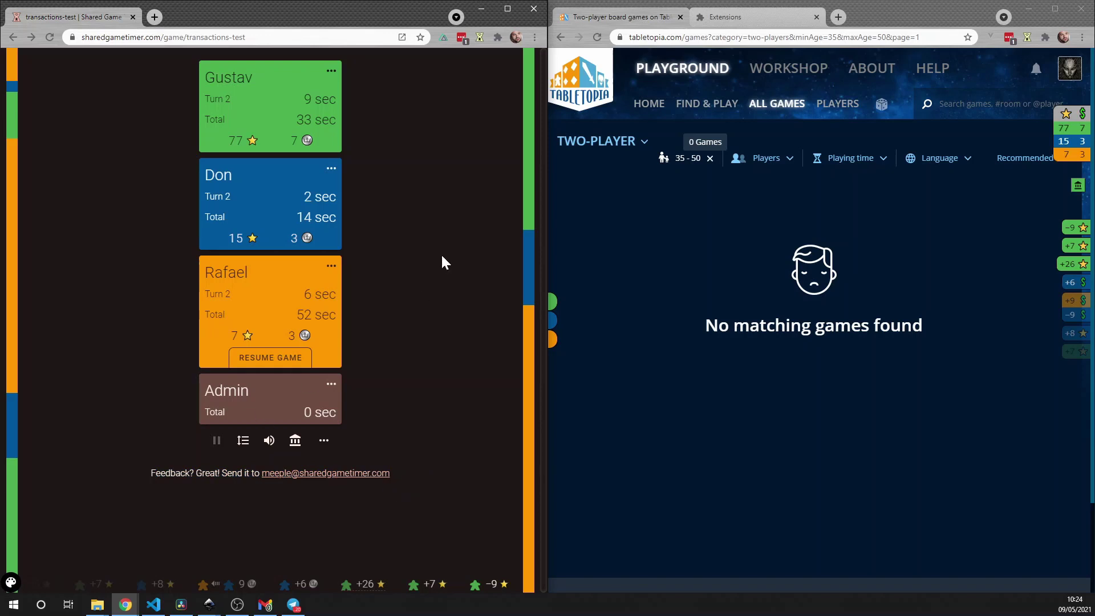